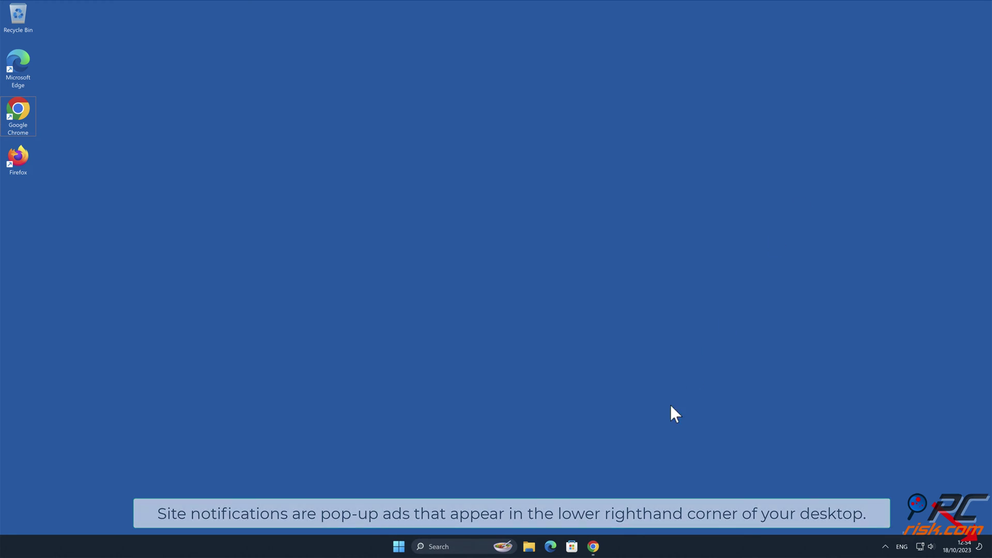
- Bring up Chrome on the install-check.com download page and allow its notifications
{"action": "left_click", "coordinate": [594, 547]}
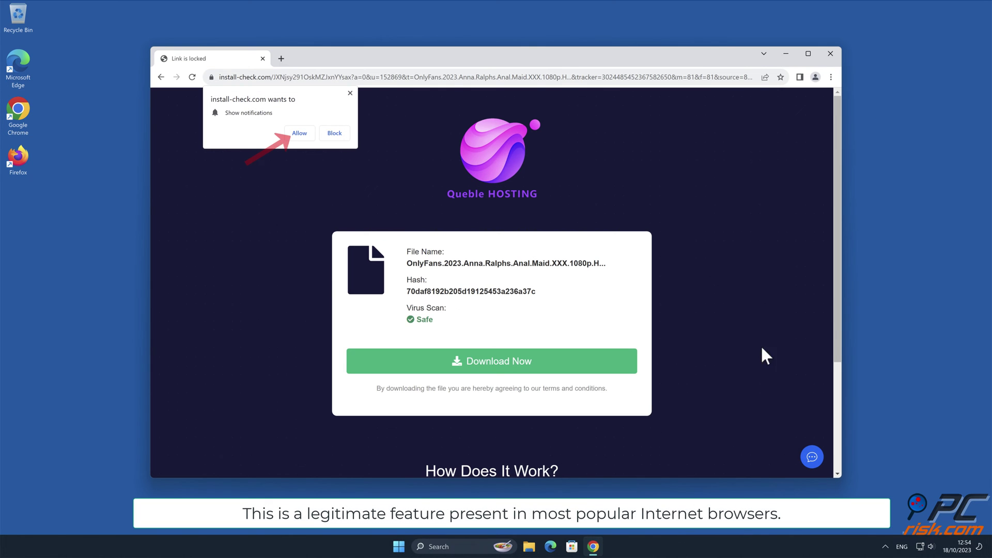
{"action": "left_click", "coordinate": [902, 221]}
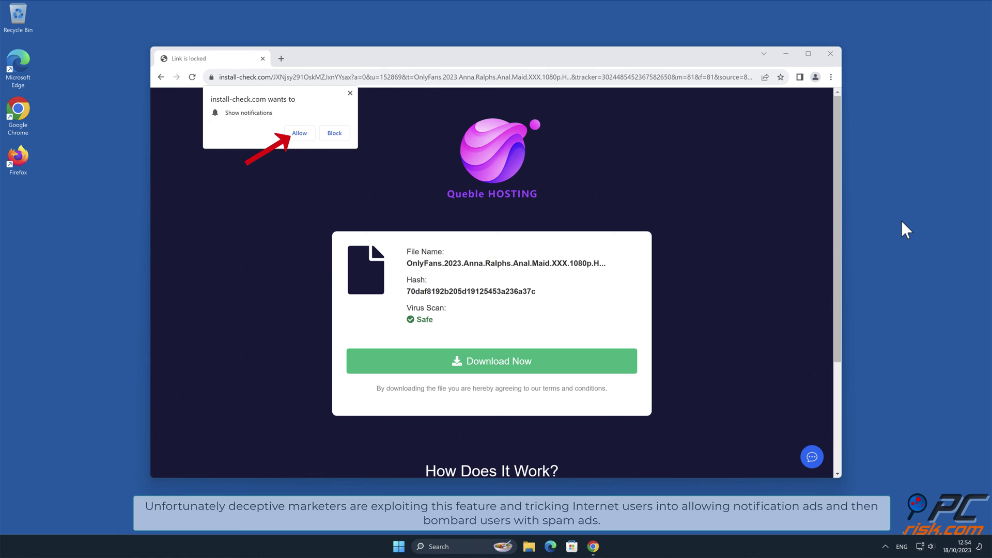
{"action": "left_click", "coordinate": [299, 133]}
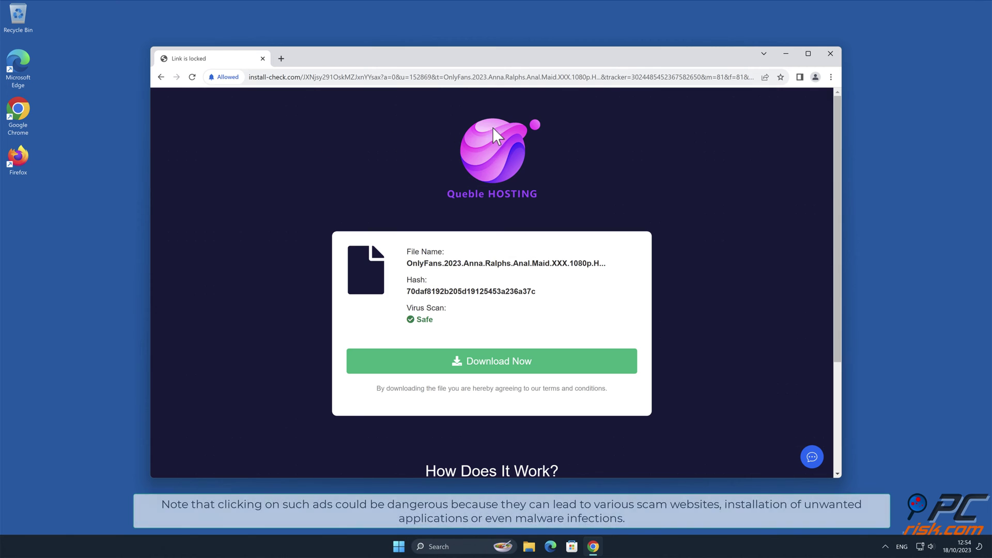
- Close the Chrome window showing install-check.com
{"action": "left_click", "coordinate": [830, 55]}
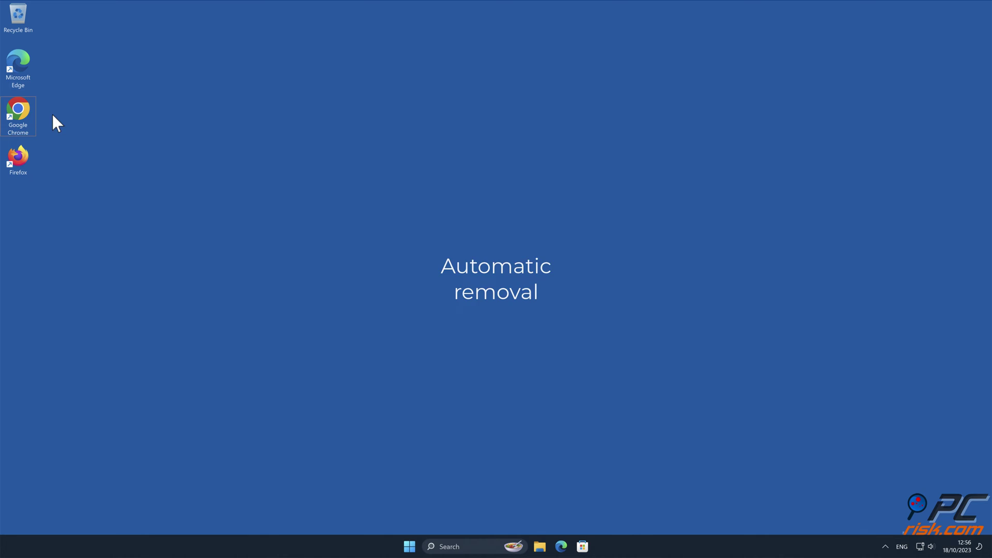
{"action": "double_click", "coordinate": [20, 112]}
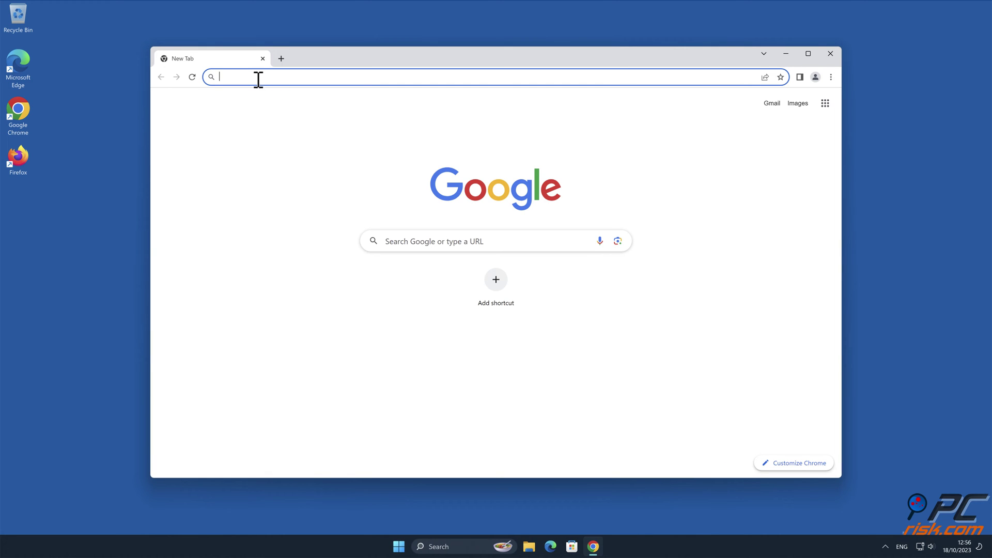
{"action": "type", "text": "www.com"}
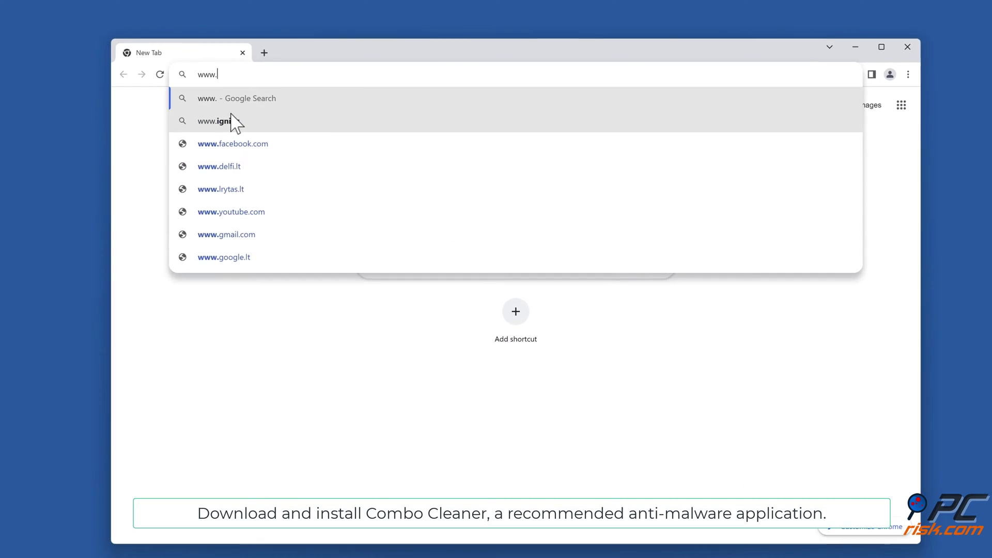
{"action": "type", "text": "bocleaner.com"}
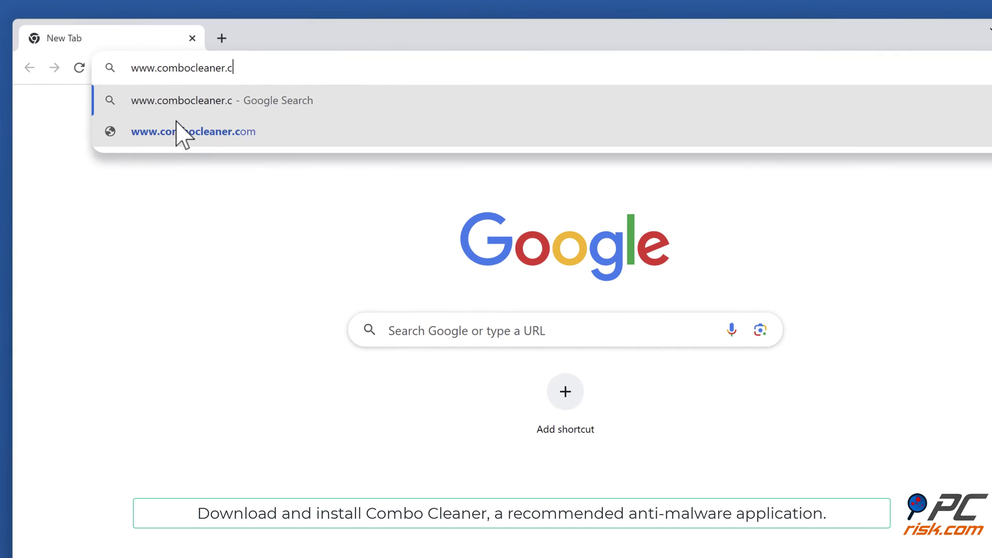
{"action": "key", "text": "Return"}
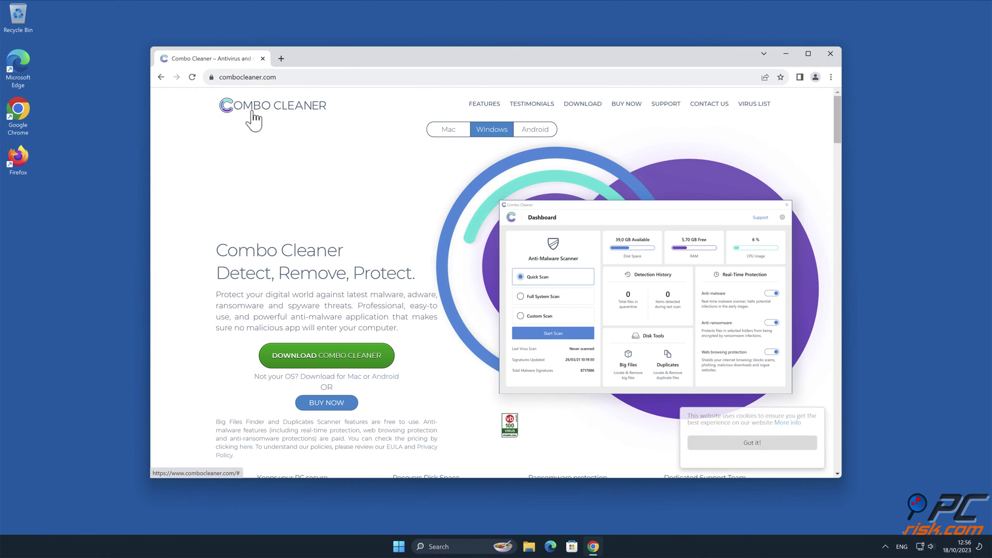
{"action": "left_click", "coordinate": [382, 357]}
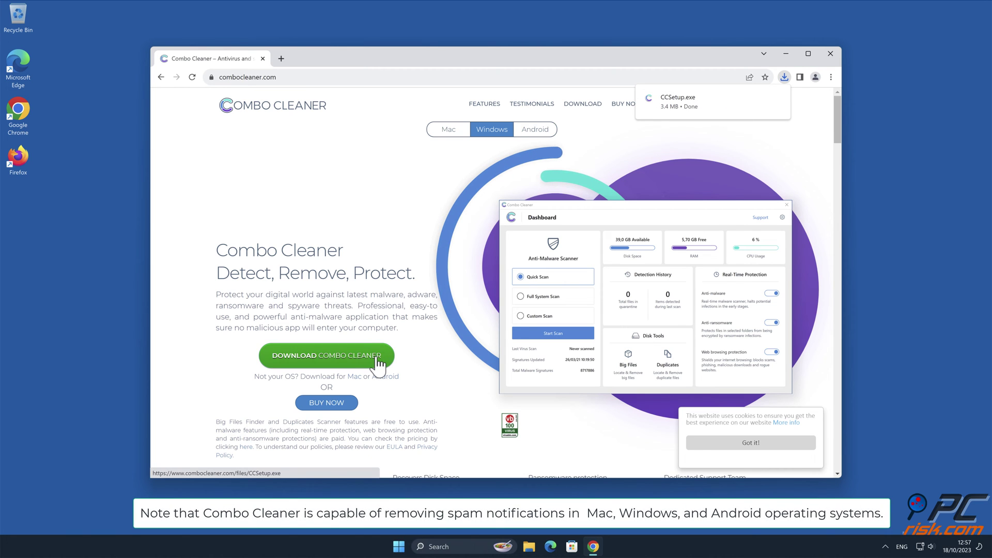
- Run CCSetup.exe, approve the device changes and complete the Combo Cleaner installation
{"action": "left_click", "coordinate": [698, 108]}
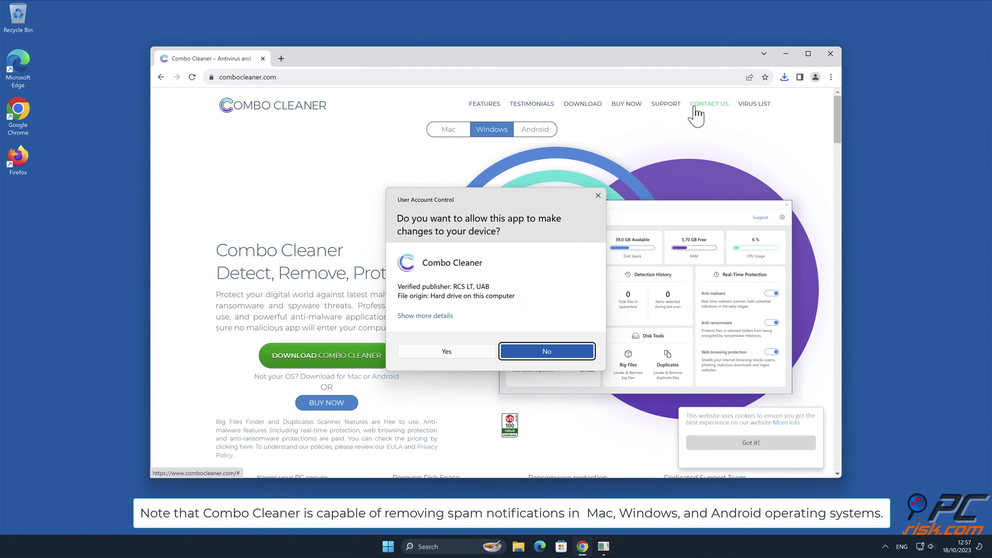
{"action": "left_click", "coordinate": [452, 355]}
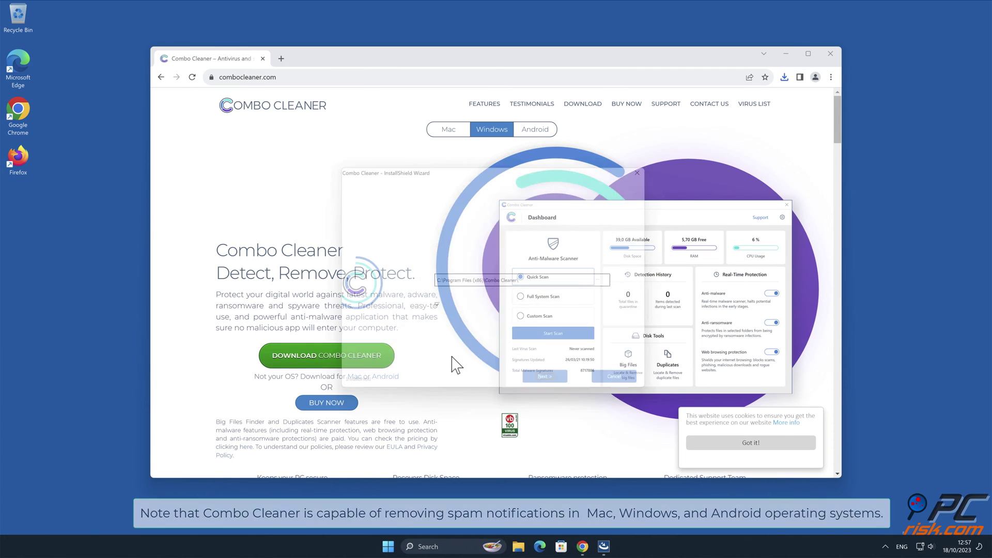
{"action": "left_click", "coordinate": [560, 391]}
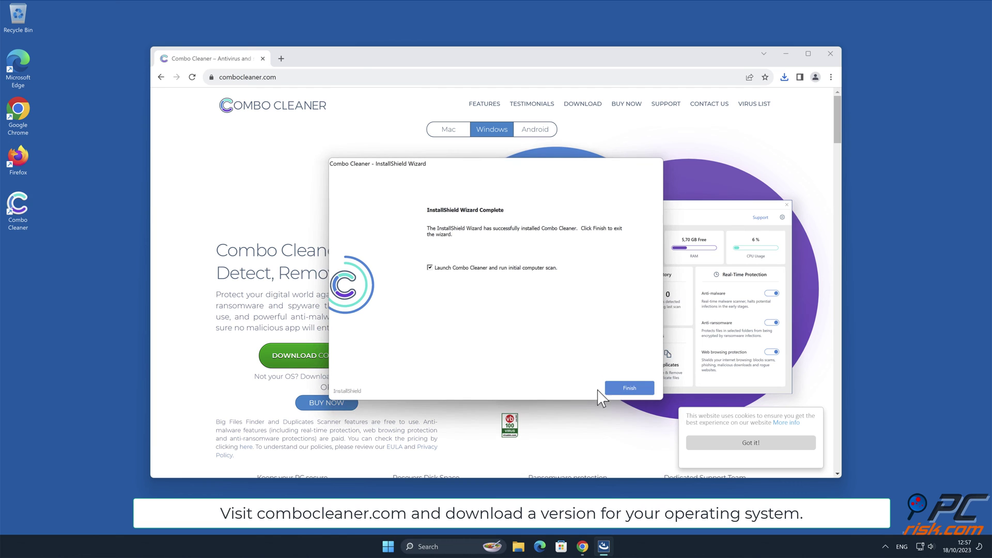
{"action": "left_click", "coordinate": [636, 391]}
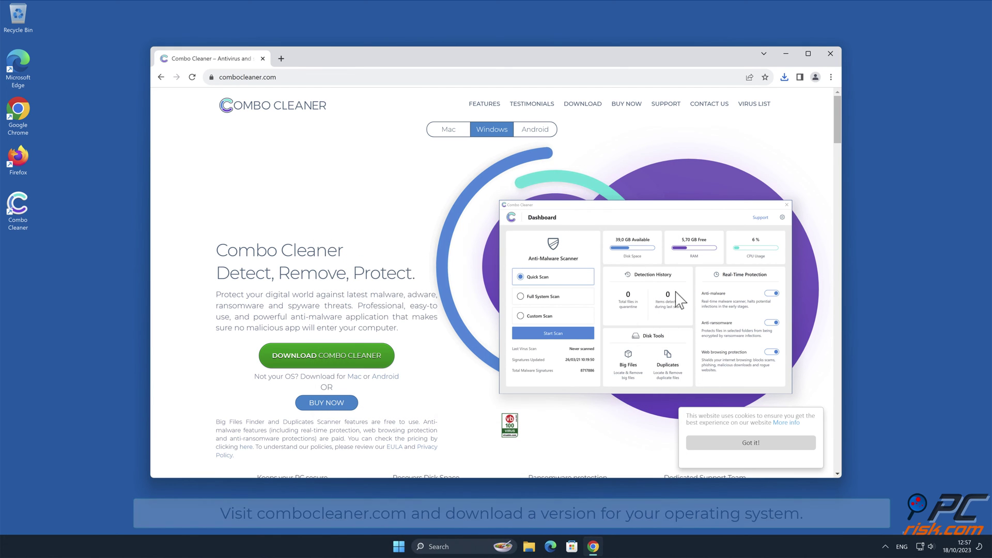
- Activate Combo Cleaner's licence and move the install-check.com Ads threat to quarantine
{"action": "left_click", "coordinate": [828, 54]}
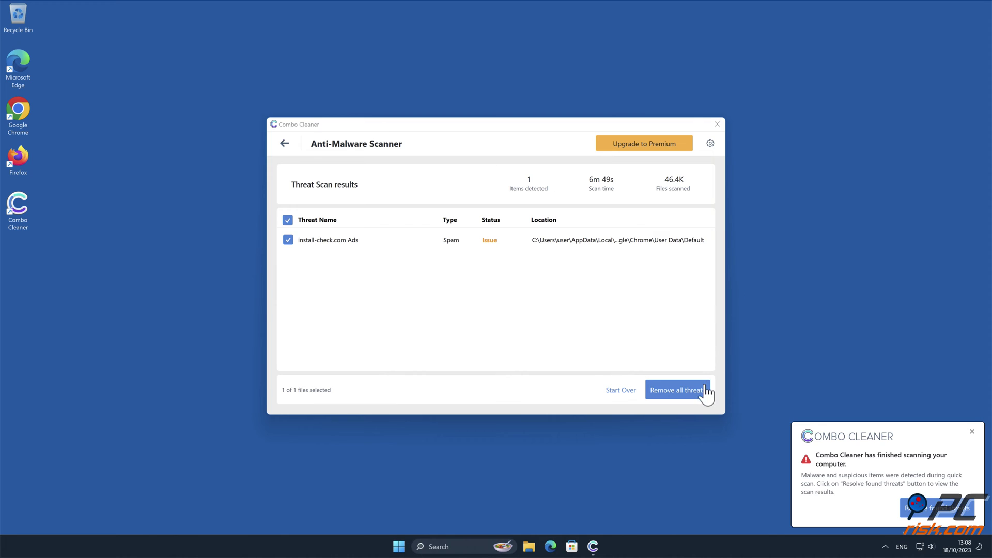
{"action": "left_click", "coordinate": [706, 394]}
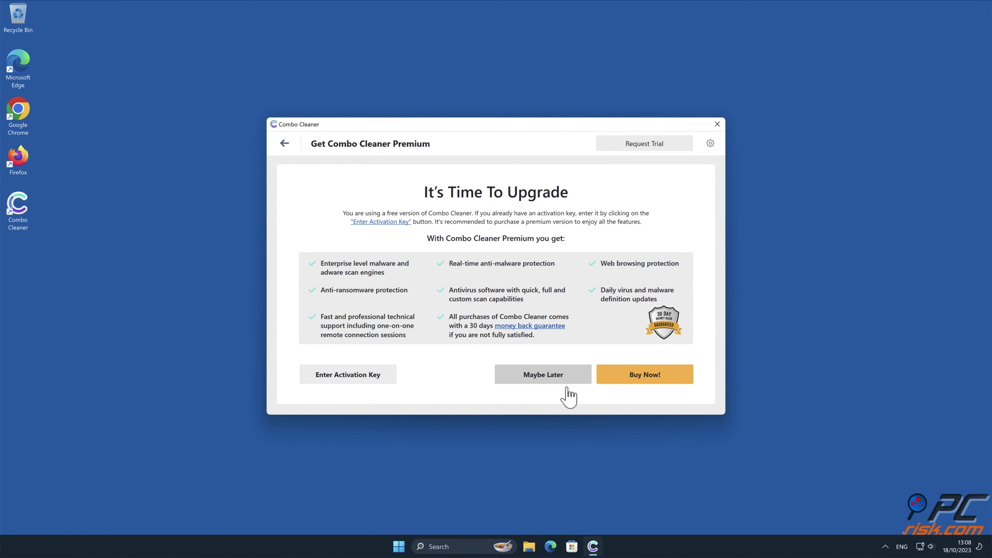
{"action": "left_click", "coordinate": [379, 375]}
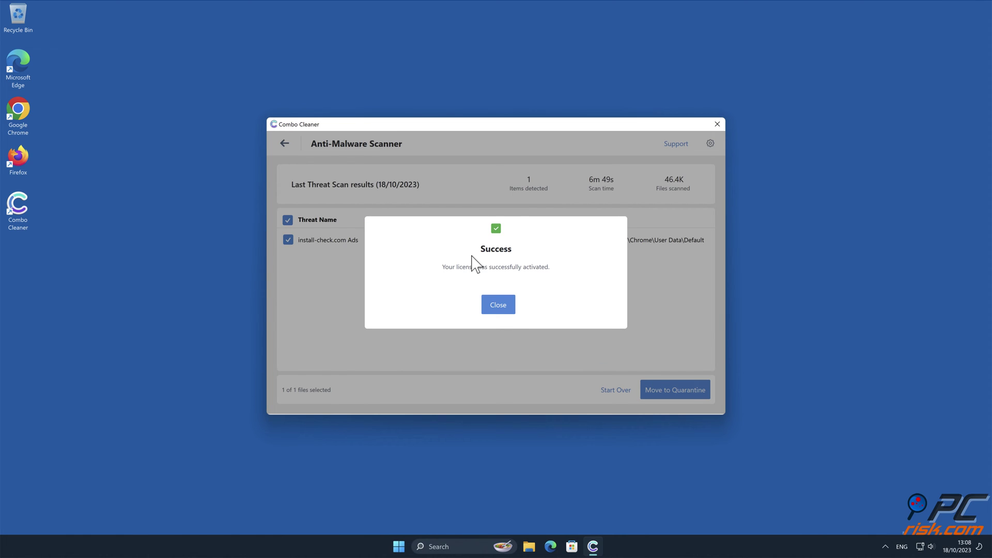
{"action": "left_click", "coordinate": [502, 308]}
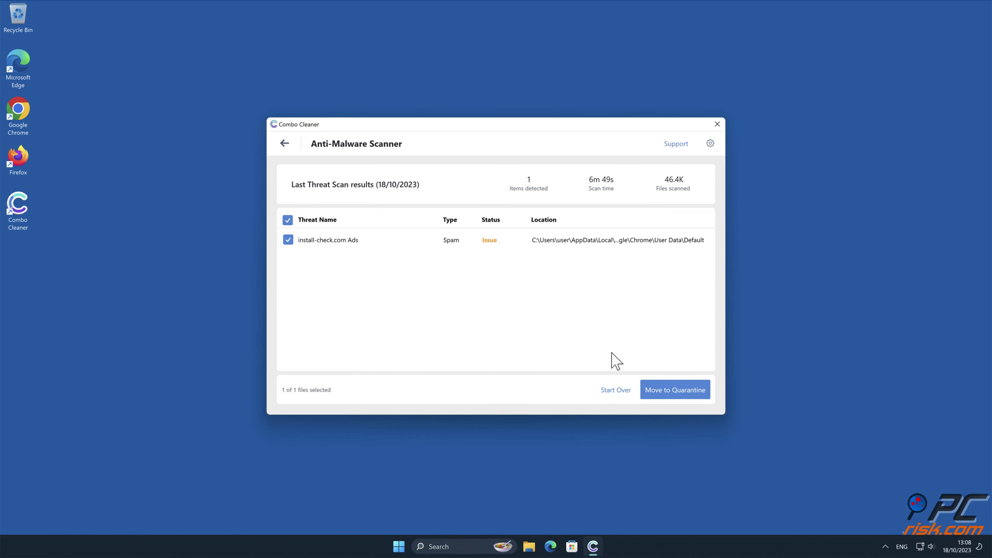
{"action": "left_click", "coordinate": [692, 385]}
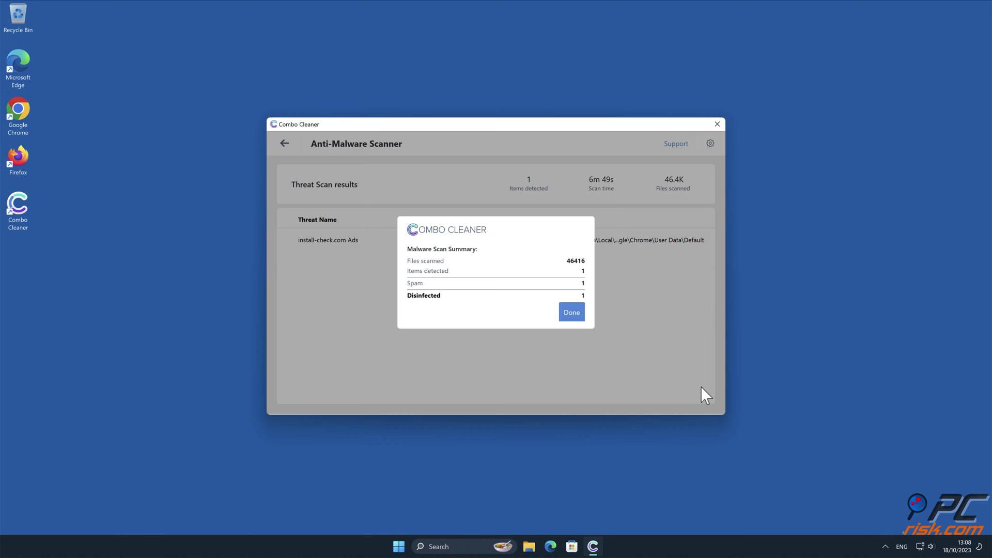
{"action": "left_click", "coordinate": [574, 314]}
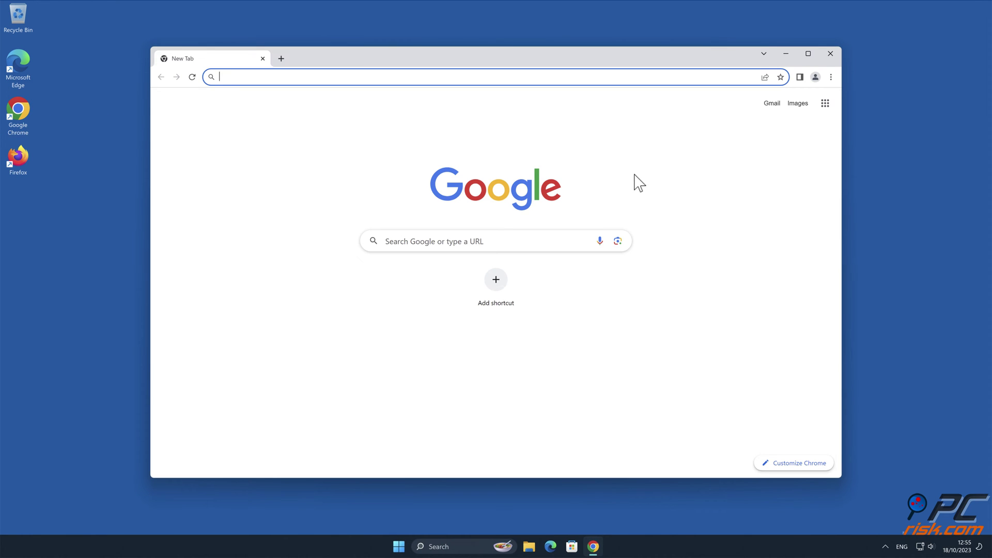
- Go to Chrome's Settings > Privacy and security > Site settings > Notifications
{"action": "left_click", "coordinate": [911, 210]}
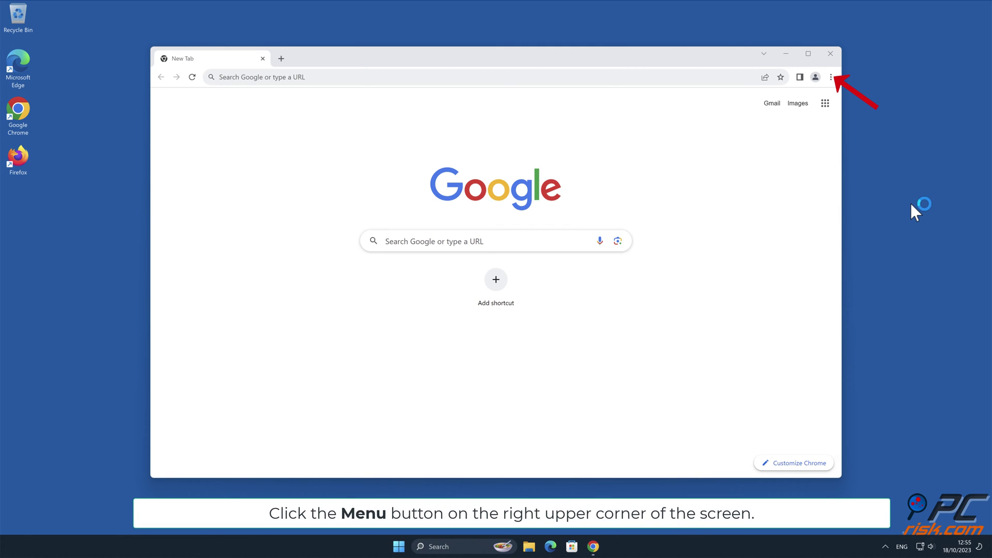
{"action": "left_click", "coordinate": [831, 77]}
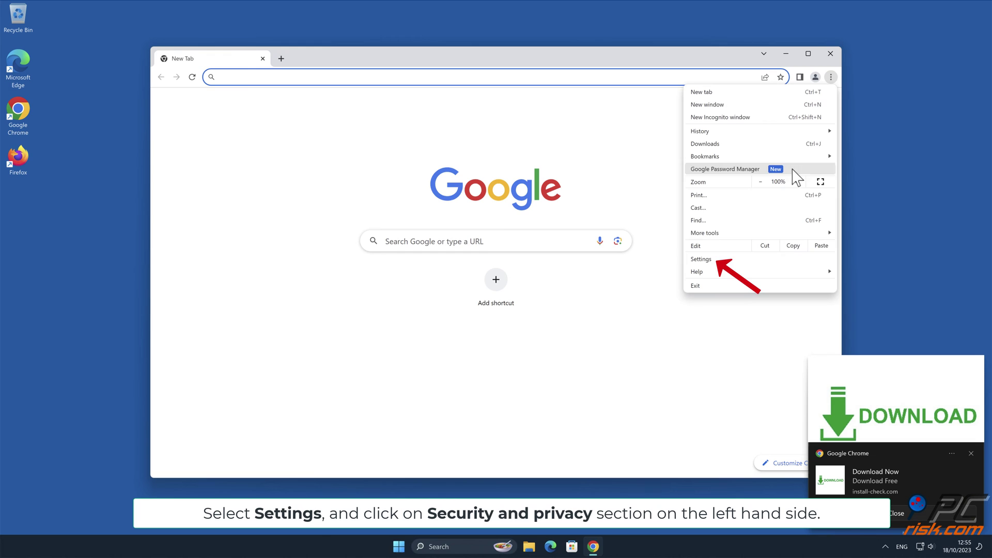
{"action": "left_click", "coordinate": [724, 259]}
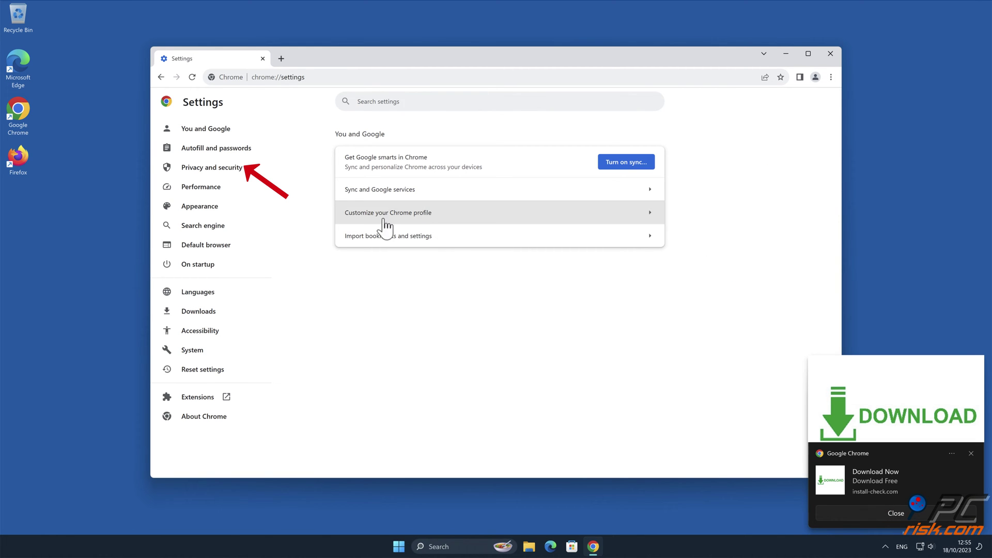
{"action": "left_click", "coordinate": [246, 175]}
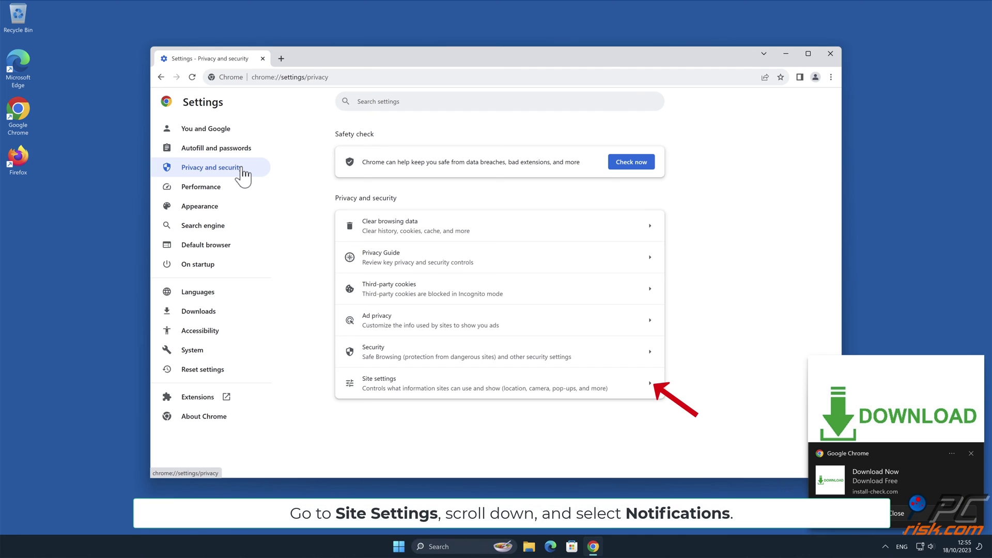
{"action": "left_click", "coordinate": [649, 388]}
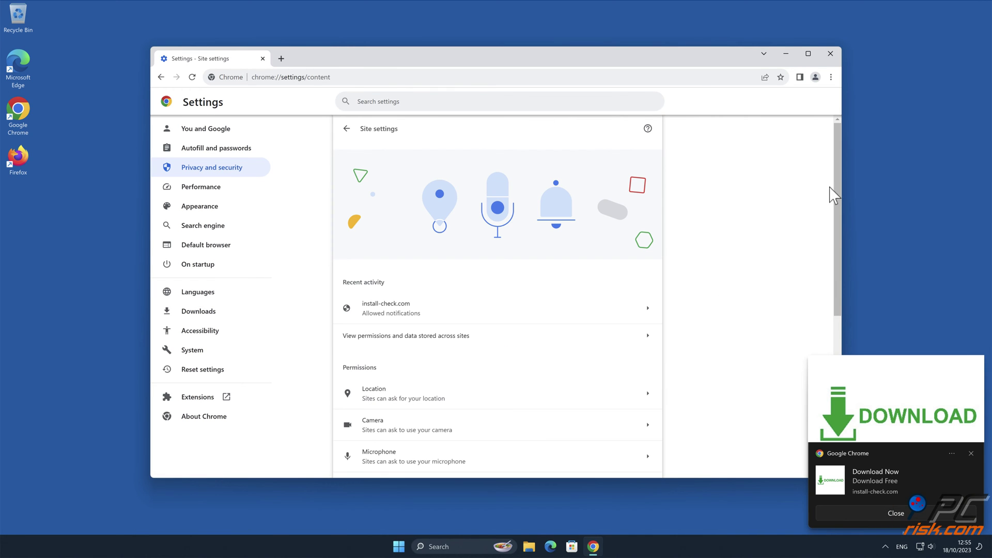
{"action": "left_click_drag", "start_coordinate": [838, 192], "coordinate": [836, 290]}
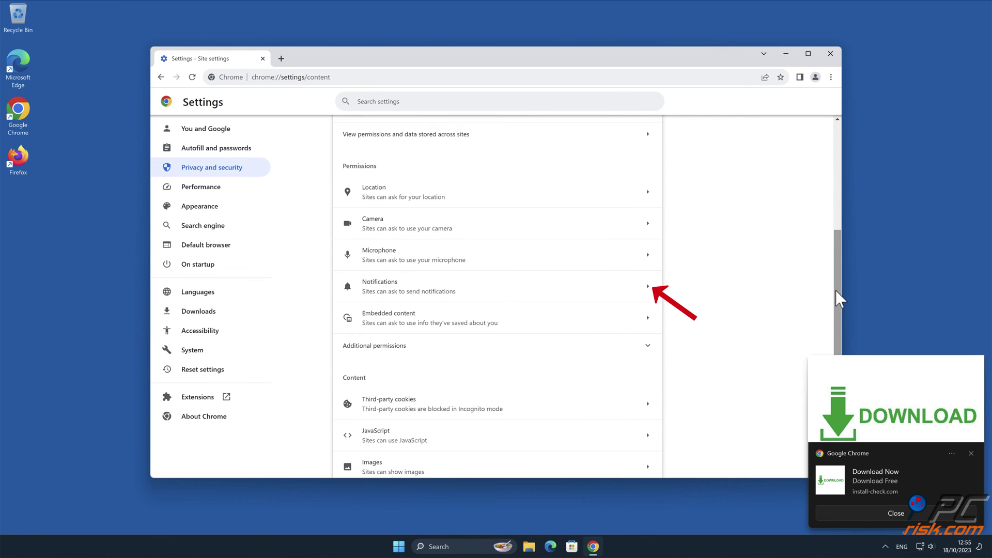
{"action": "left_click", "coordinate": [650, 287]}
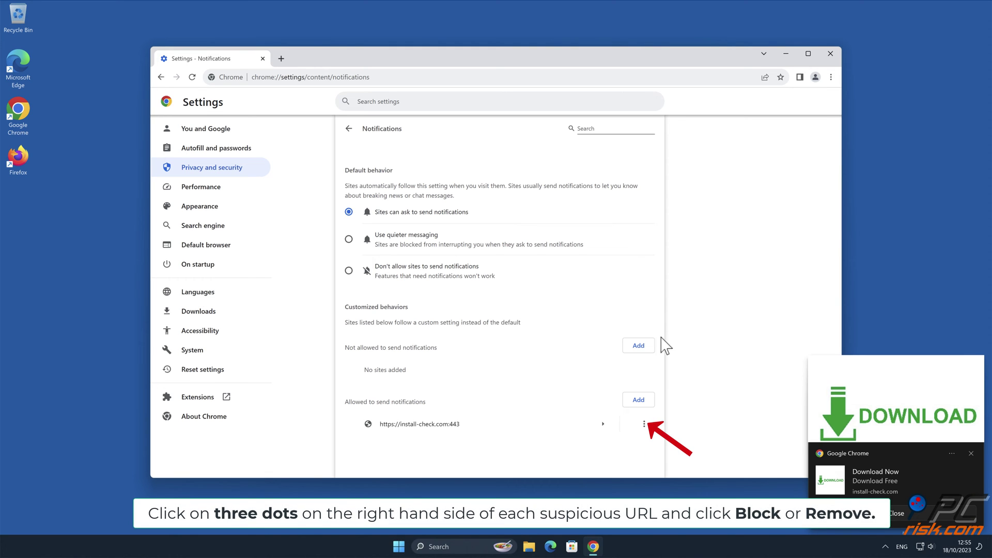
- Remove install-check.com from the allowed notification sites and close Chrome
{"action": "left_click", "coordinate": [644, 424]}
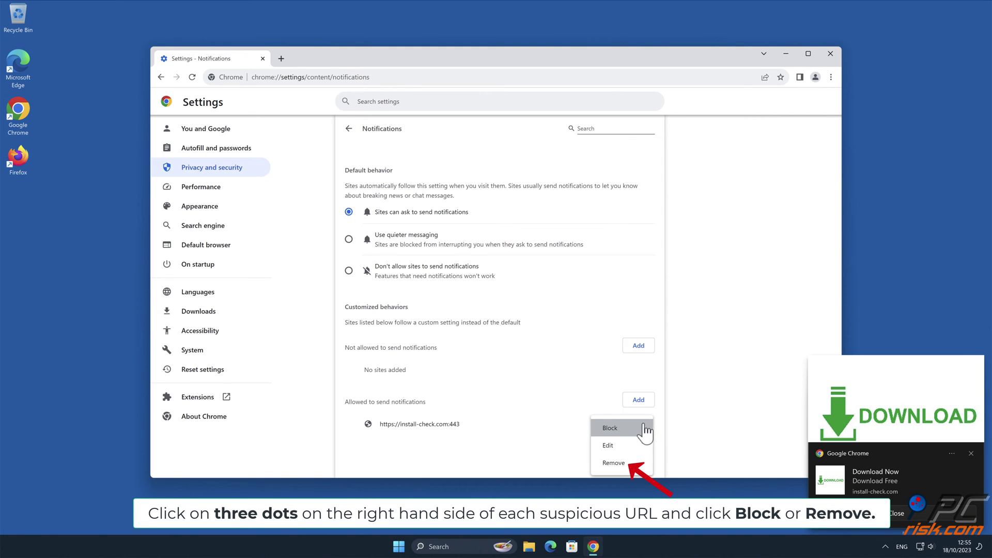
{"action": "left_click", "coordinate": [636, 464]}
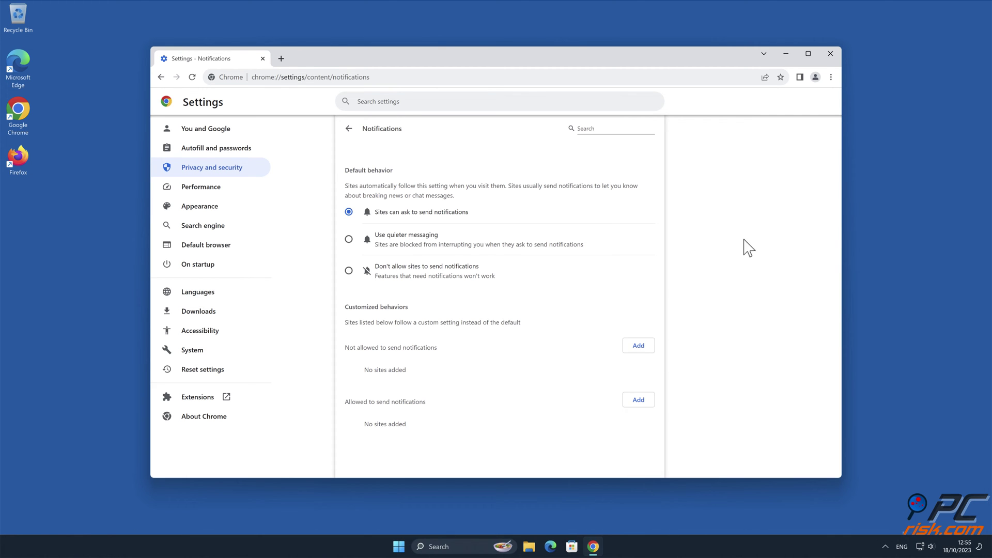
{"action": "left_click", "coordinate": [832, 55]}
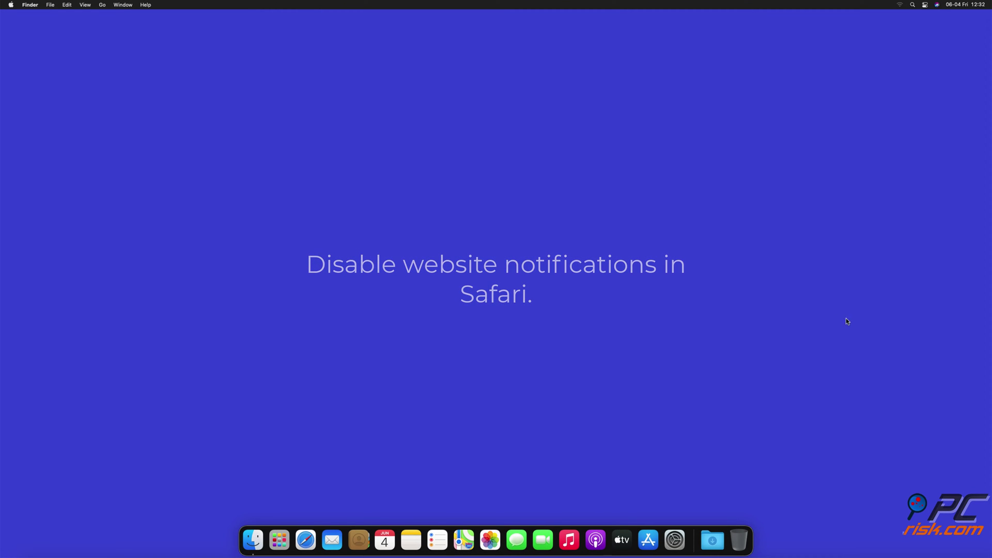
- Launch Safari and open Safari > Preferences
{"action": "left_click", "coordinate": [301, 543]}
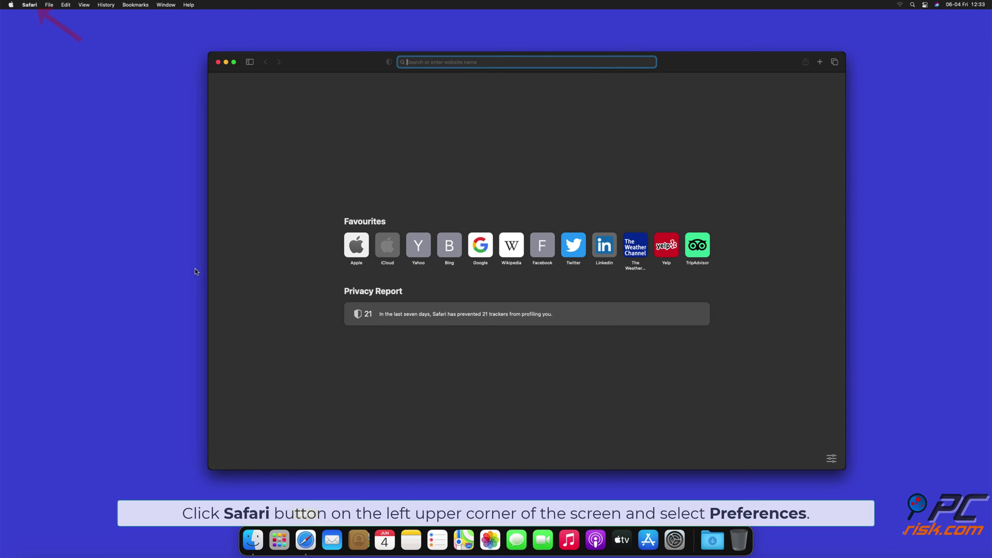
{"action": "left_click", "coordinate": [30, 6]}
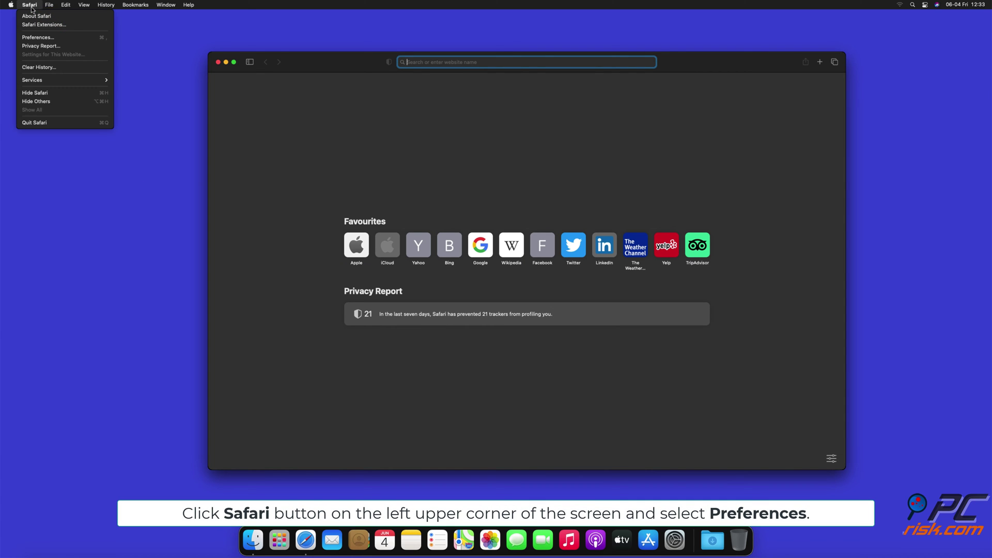
{"action": "left_click", "coordinate": [49, 38]}
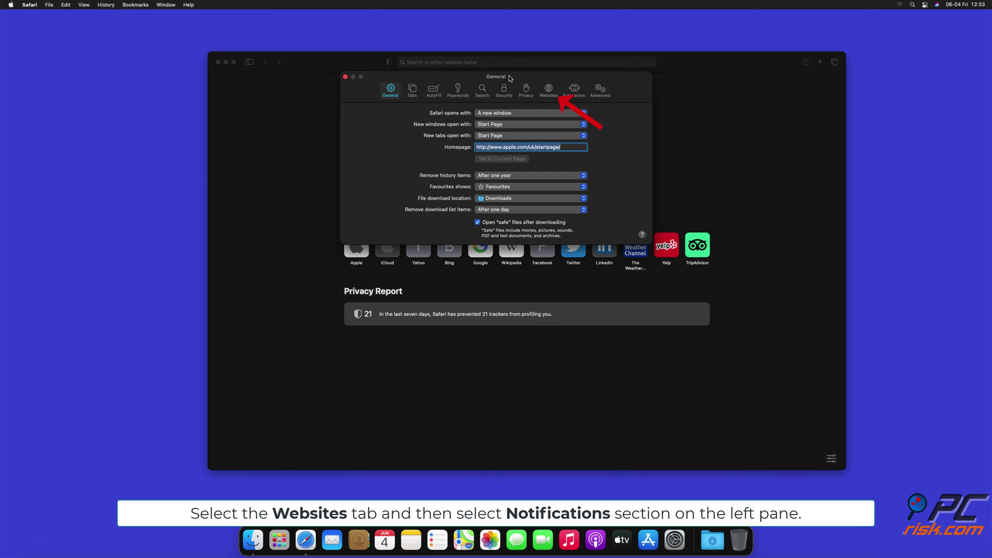
- Set findmedia.biz, thehugefeed.com and watch-video.net to Deny under Websites > Notifications, then close Preferences
{"action": "left_click", "coordinate": [547, 93]}
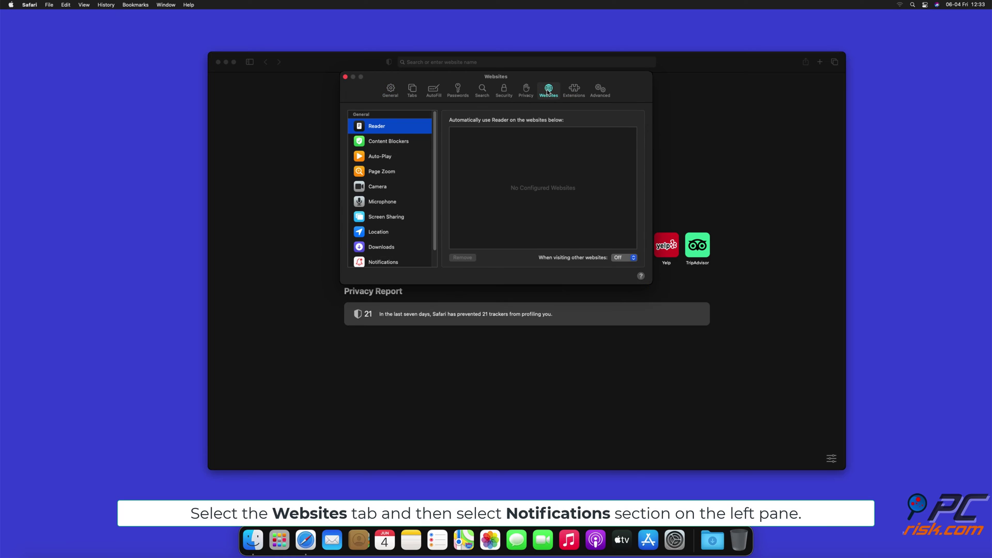
{"action": "scroll", "coordinate": [435, 143], "scroll_direction": "down", "scroll_amount": 1}
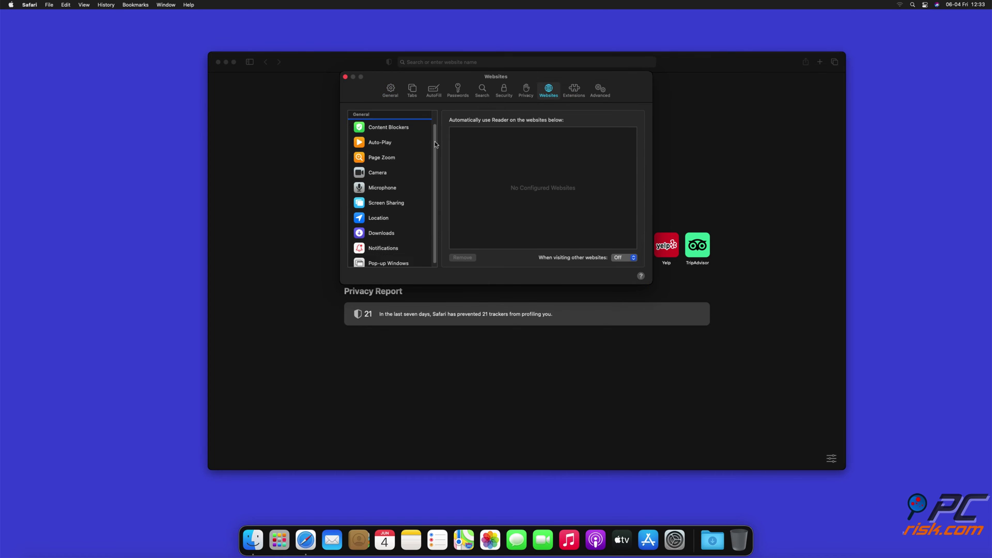
{"action": "left_click", "coordinate": [383, 245]}
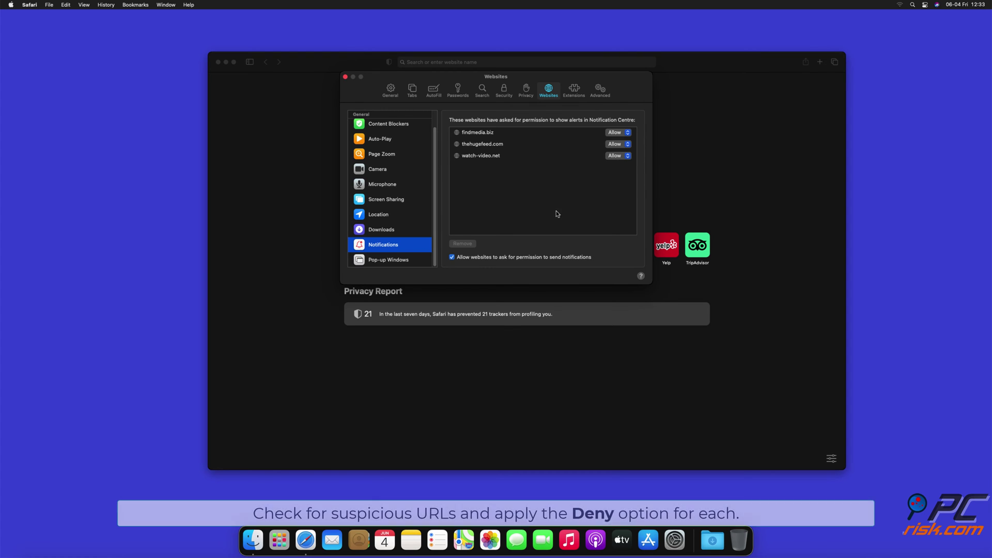
{"action": "left_click", "coordinate": [628, 134]}
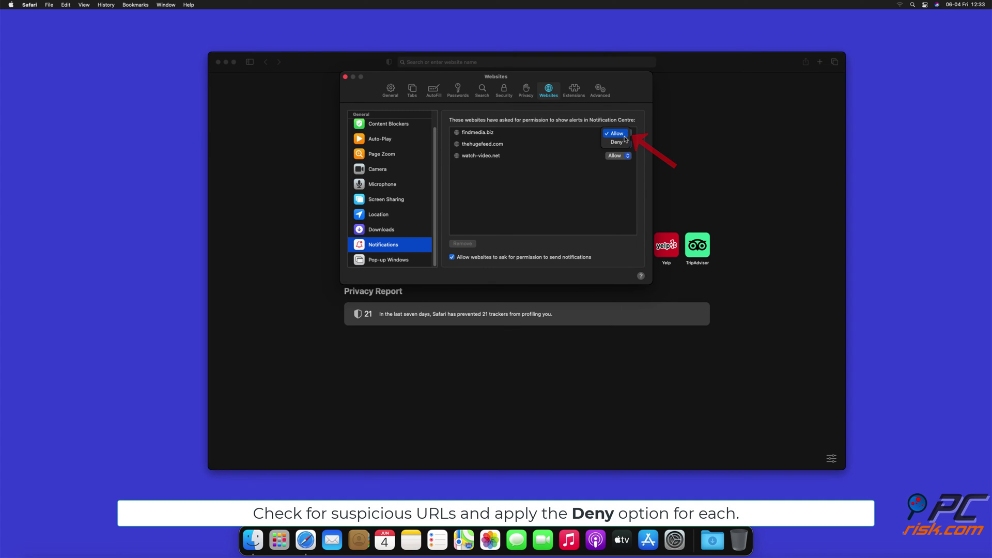
{"action": "left_click", "coordinate": [618, 143]}
{"action": "left_click", "coordinate": [627, 145]}
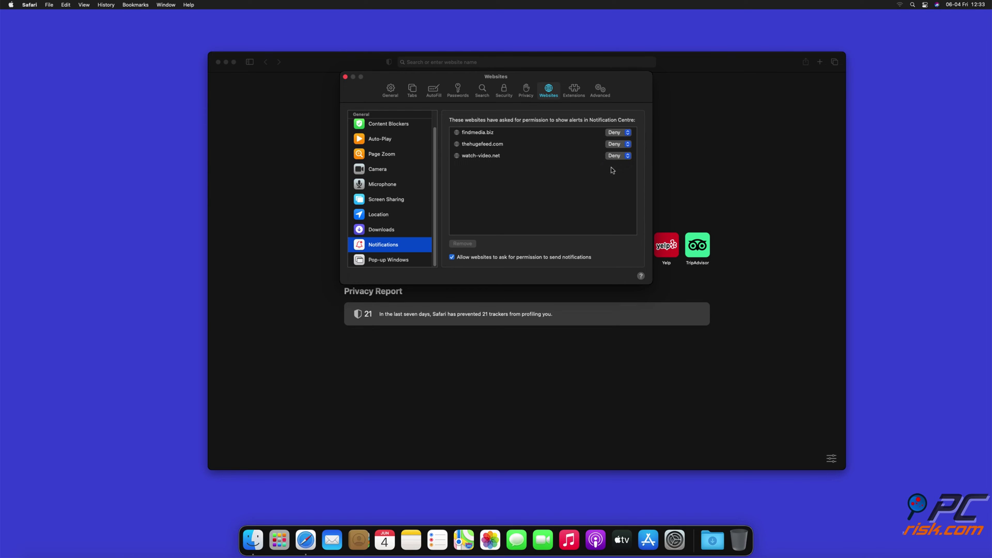
{"action": "left_click", "coordinate": [345, 77]}
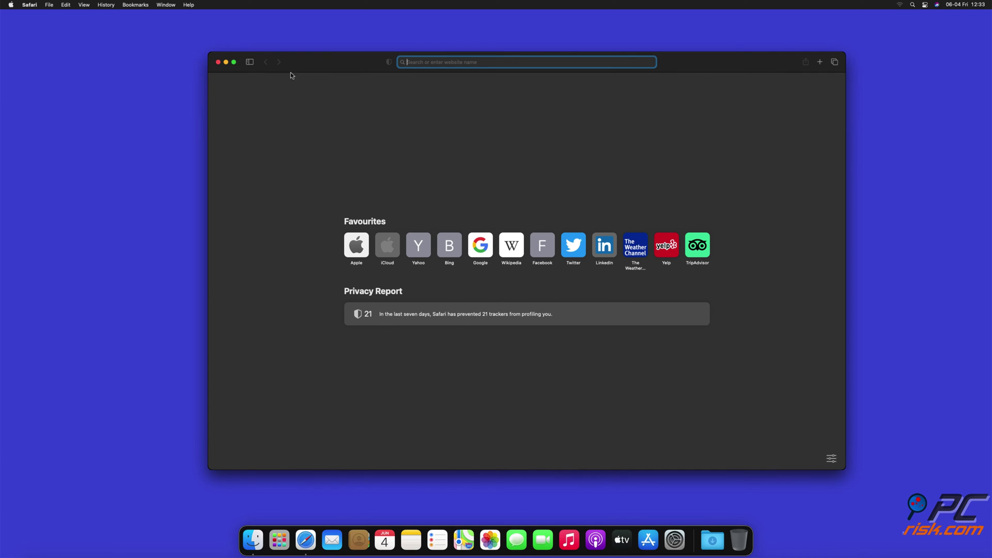
- Close Safari, launch Microsoft Edge and go to its Settings page
{"action": "left_click", "coordinate": [218, 63]}
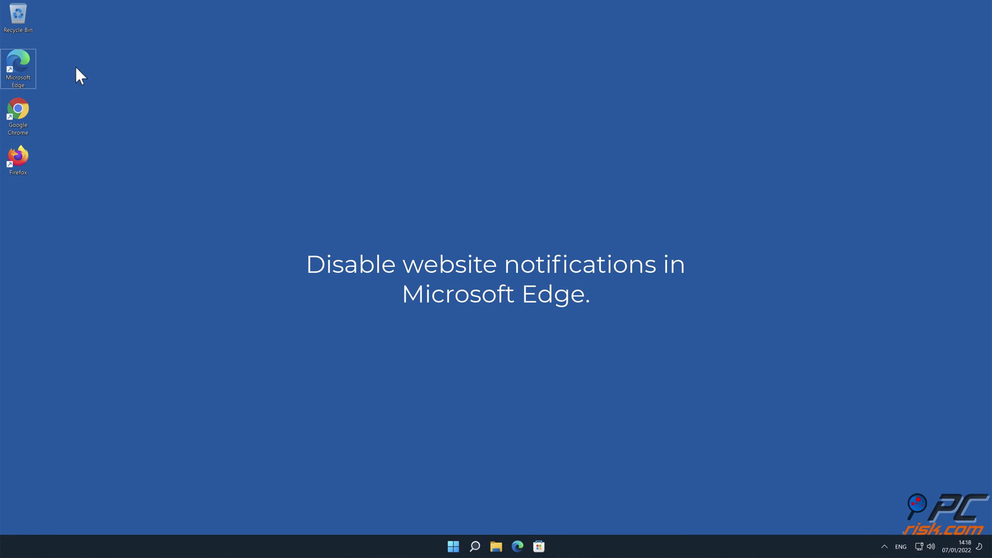
{"action": "double_click", "coordinate": [22, 68]}
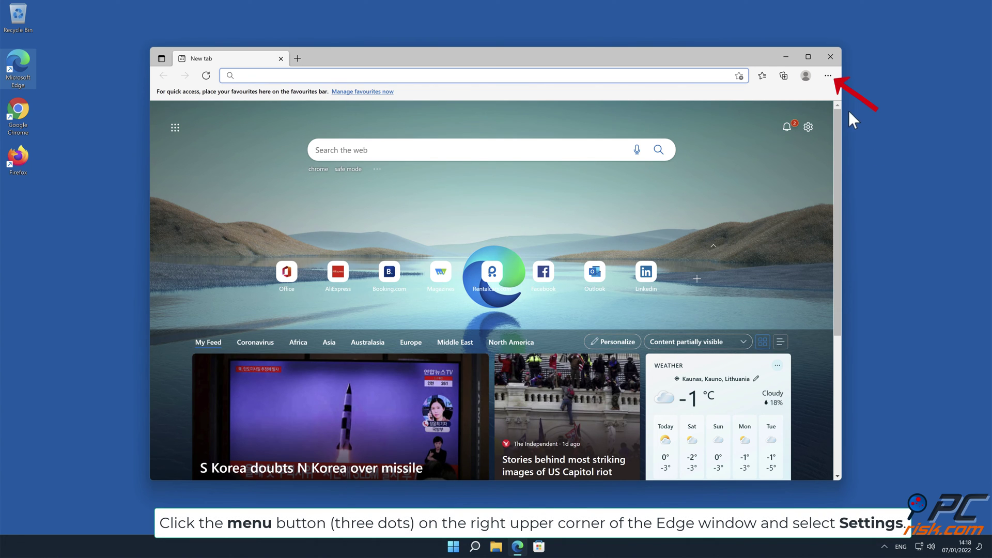
{"action": "left_click", "coordinate": [828, 76]}
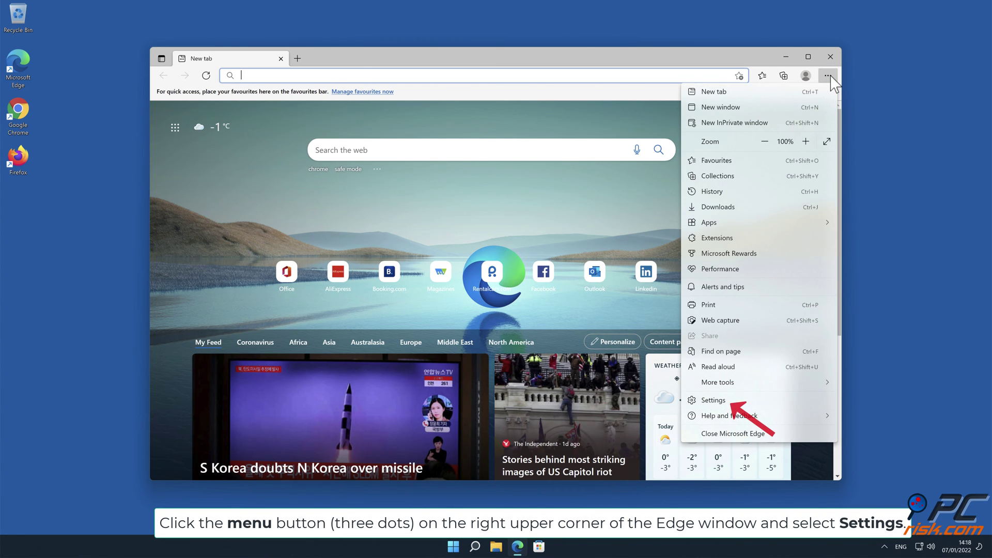
{"action": "left_click", "coordinate": [739, 401]}
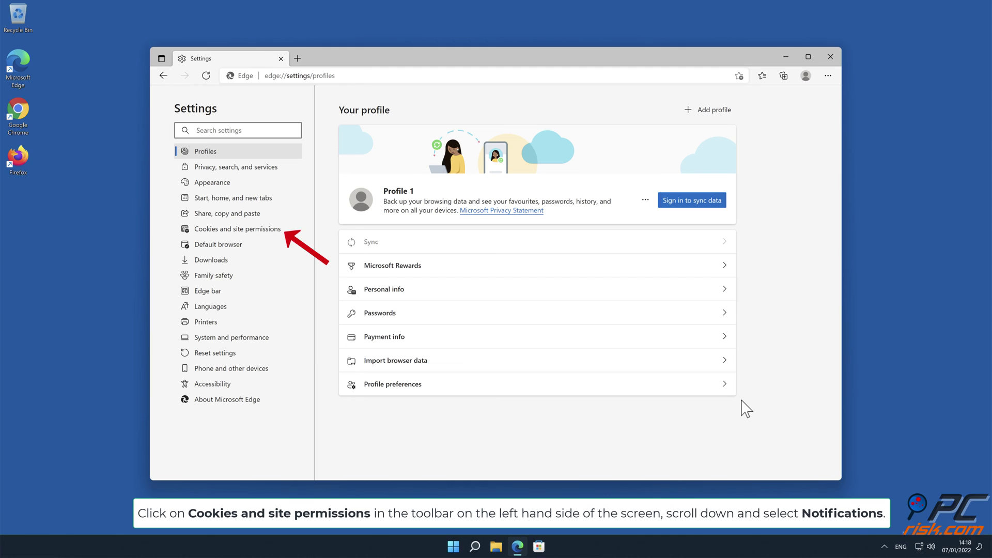
- Go to Cookies and site permissions > Notifications in Edge settings
{"action": "left_click", "coordinate": [274, 235]}
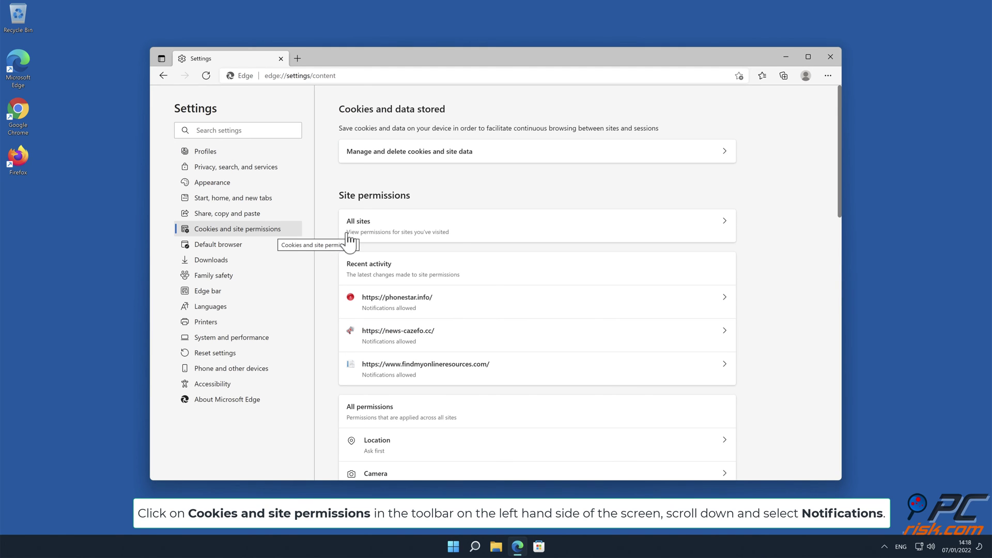
{"action": "left_click_drag", "start_coordinate": [840, 157], "coordinate": [843, 257]}
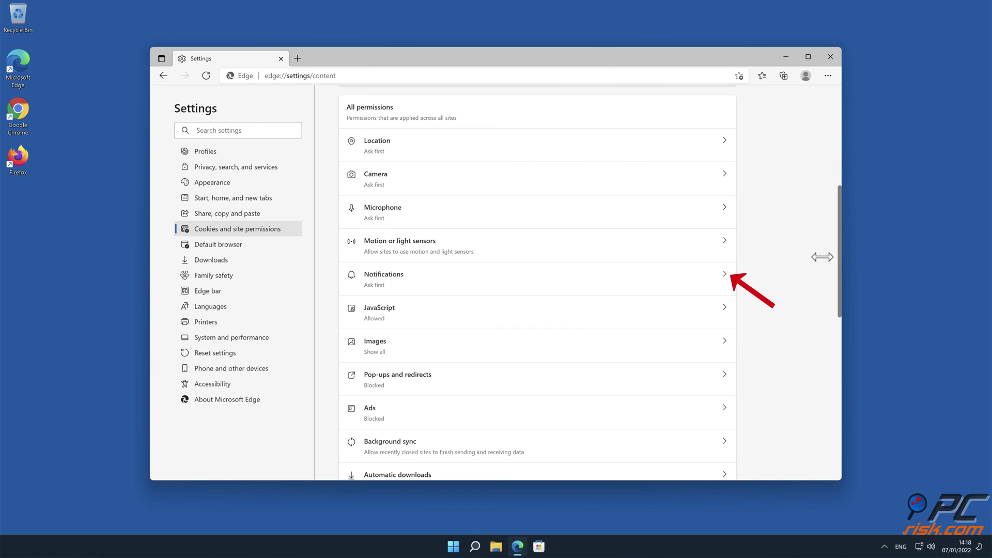
{"action": "left_click", "coordinate": [724, 281]}
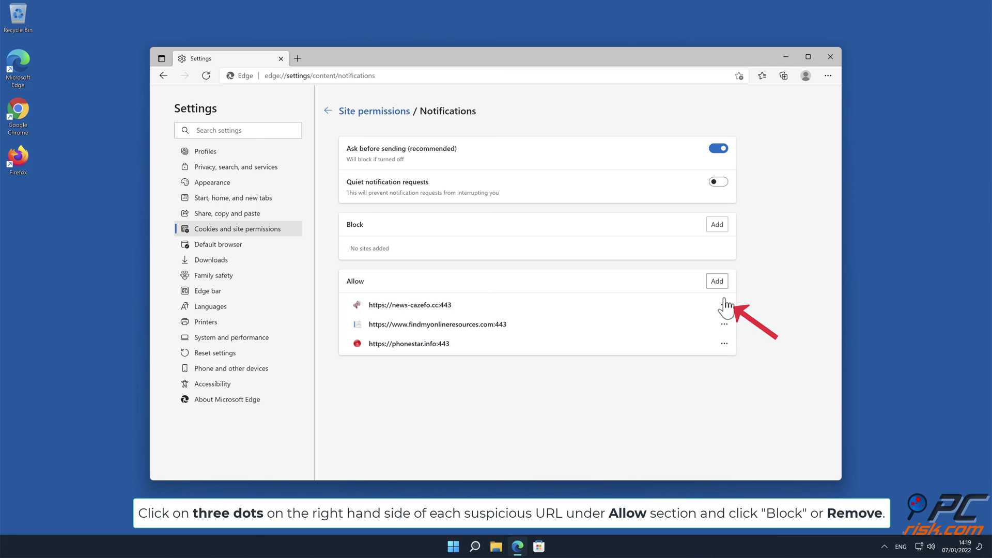
- Remove news-cazefo.cc, findmyonlineresources.com and phonestar.info from Edge's Allow list, then close Edge
{"action": "left_click", "coordinate": [724, 305]}
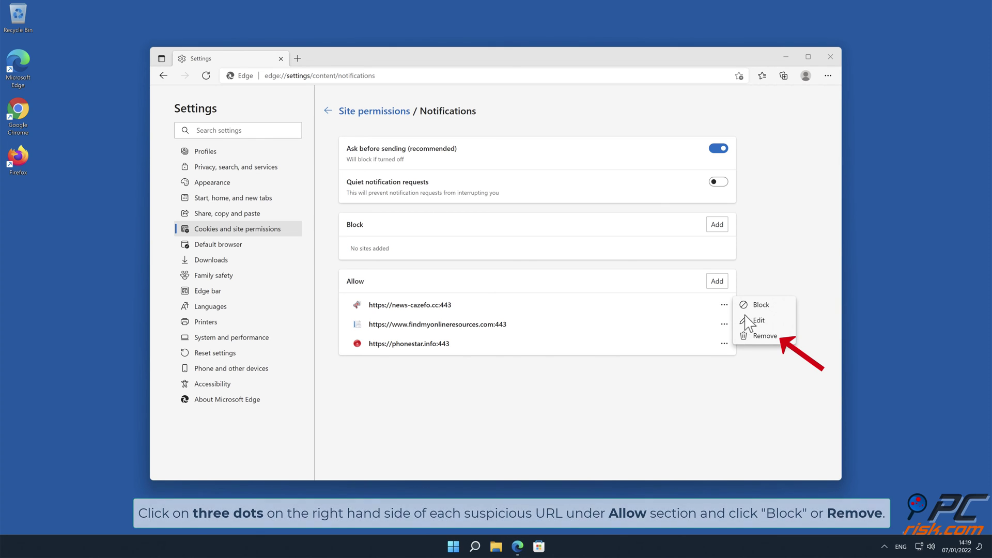
{"action": "left_click", "coordinate": [765, 337]}
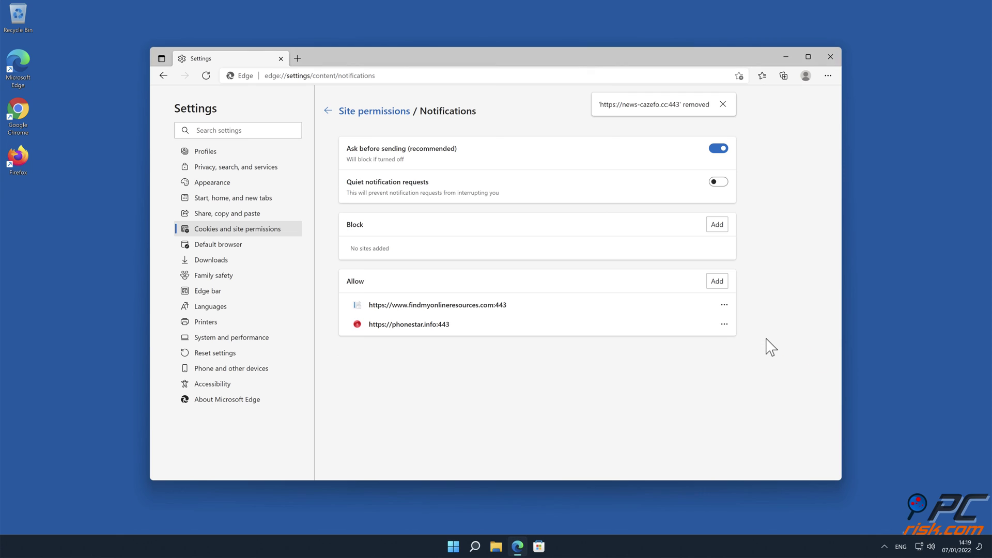
{"action": "left_click", "coordinate": [724, 305]}
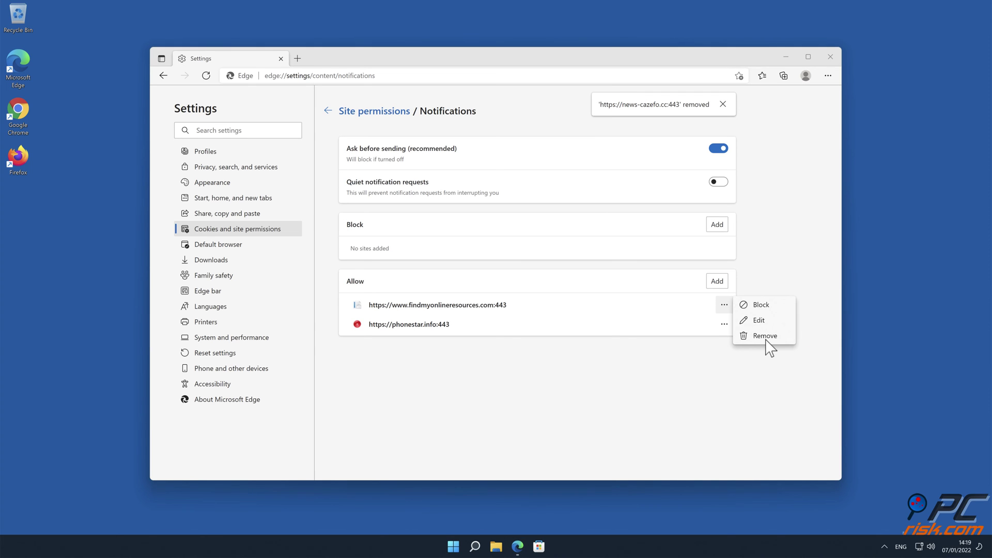
{"action": "left_click", "coordinate": [765, 337]}
{"action": "left_click", "coordinate": [724, 305]}
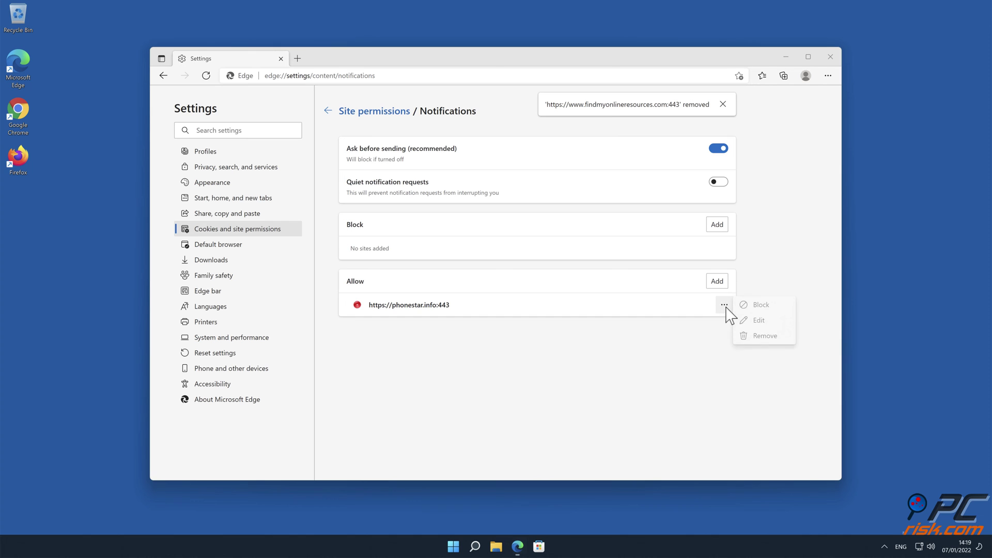
{"action": "left_click", "coordinate": [758, 336]}
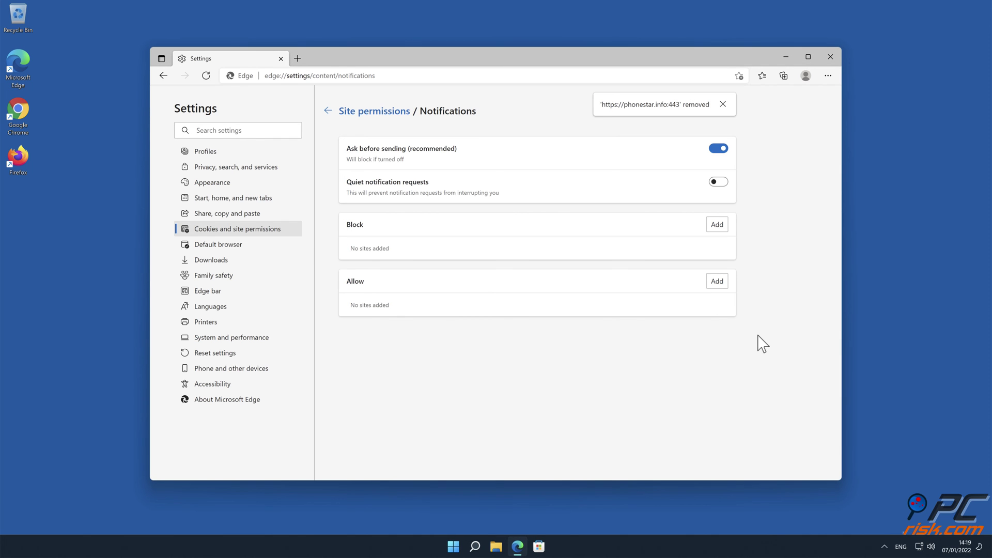
{"action": "left_click", "coordinate": [830, 57]}
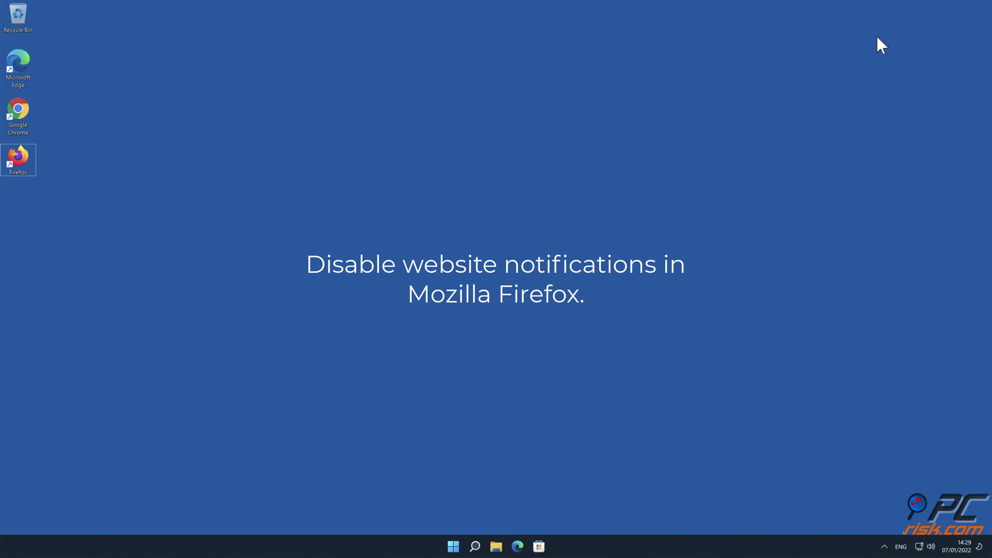
- Launch Mozilla Firefox from the desktop and go to its Settings page
{"action": "double_click", "coordinate": [15, 159]}
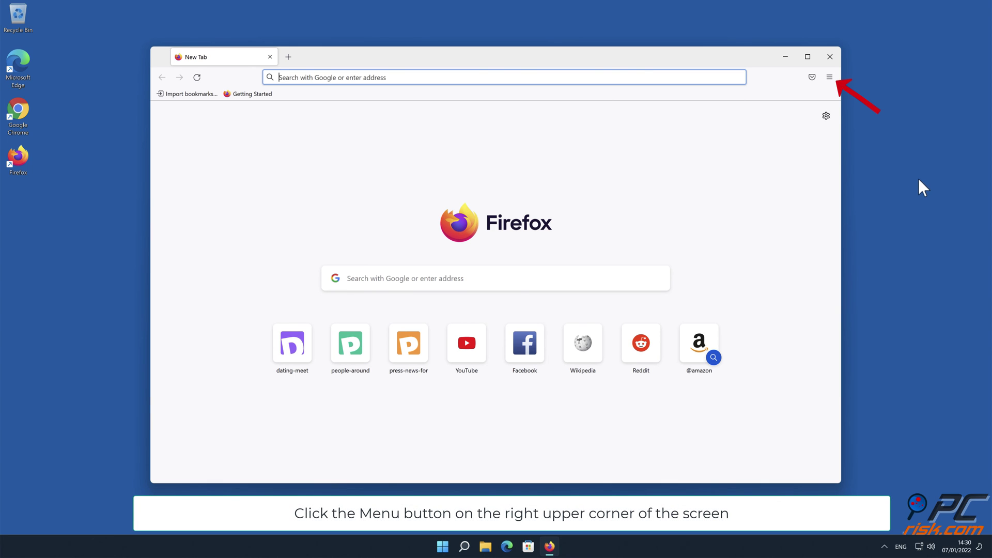
{"action": "left_click", "coordinate": [829, 78]}
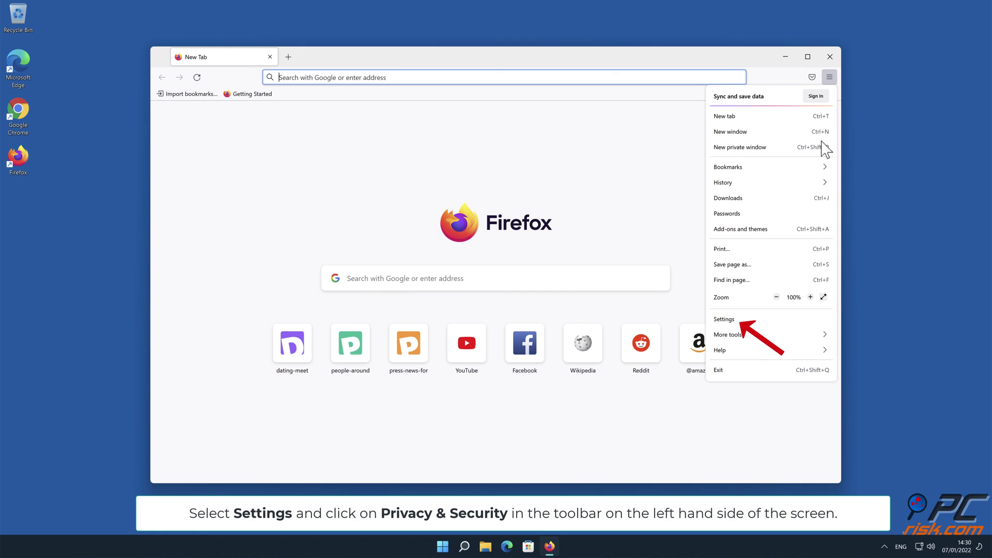
{"action": "left_click", "coordinate": [781, 322]}
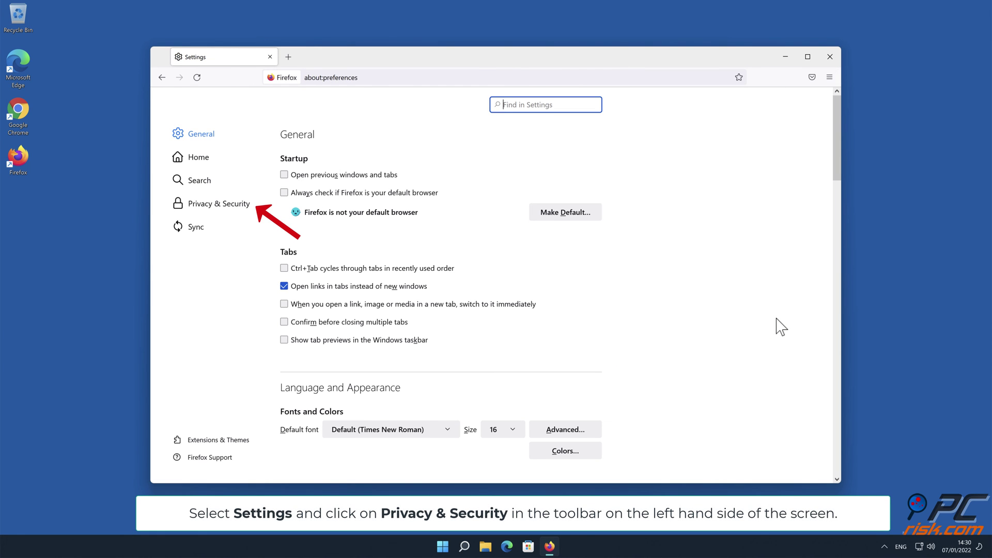
- Open the Notifications permission list from Privacy & Security's Permissions section
{"action": "left_click", "coordinate": [233, 204]}
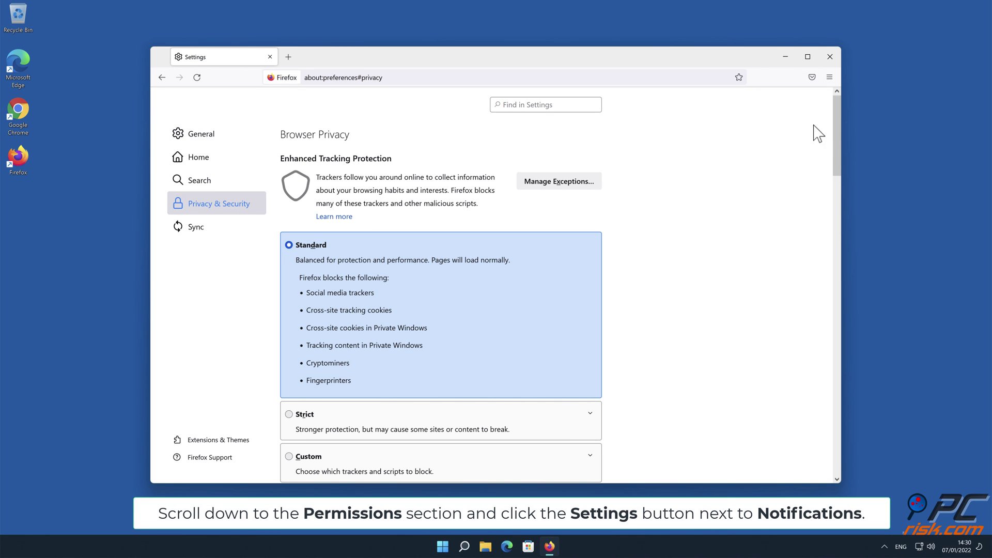
{"action": "left_click_drag", "start_coordinate": [837, 134], "coordinate": [837, 317]}
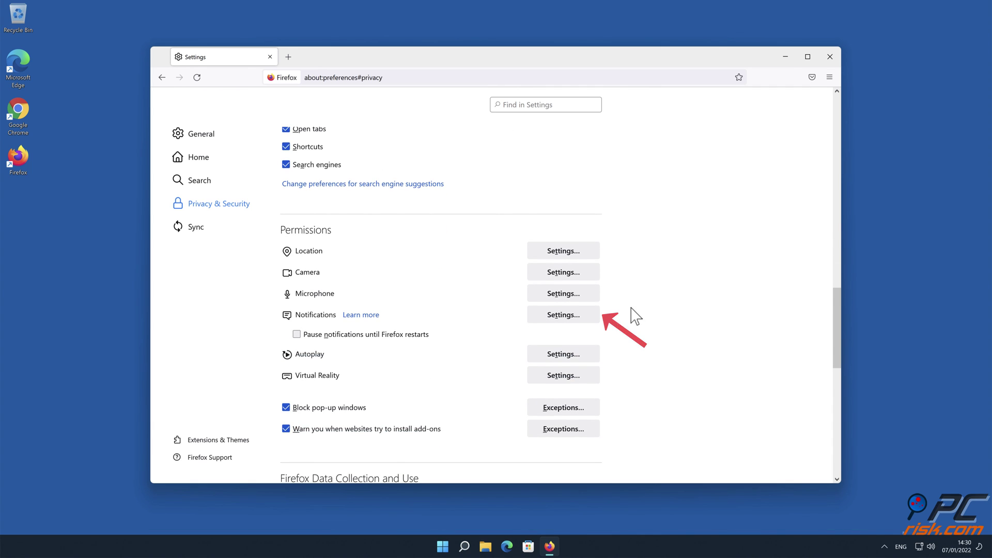
{"action": "left_click", "coordinate": [590, 316]}
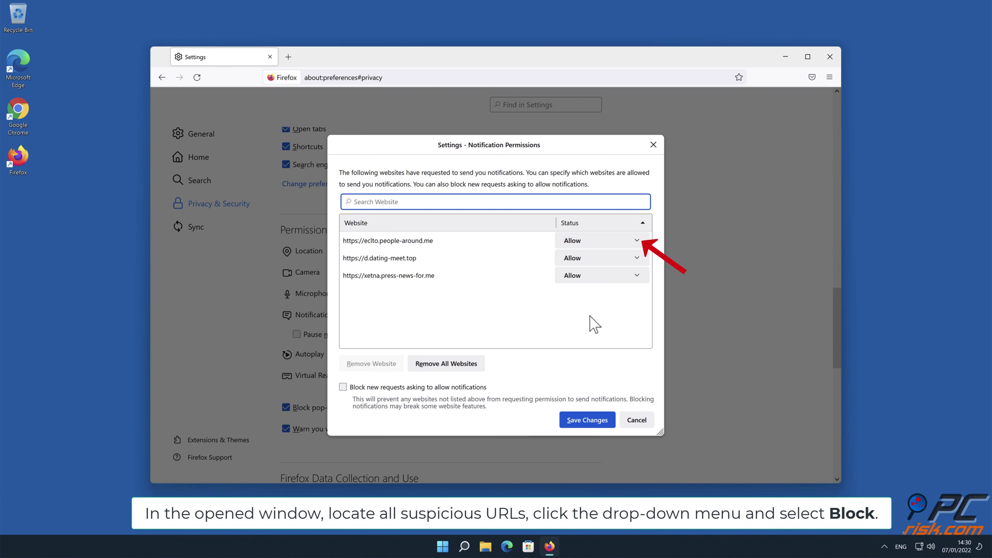
- Set eclto.people-around.me's notification status to Block
{"action": "left_click", "coordinate": [636, 241]}
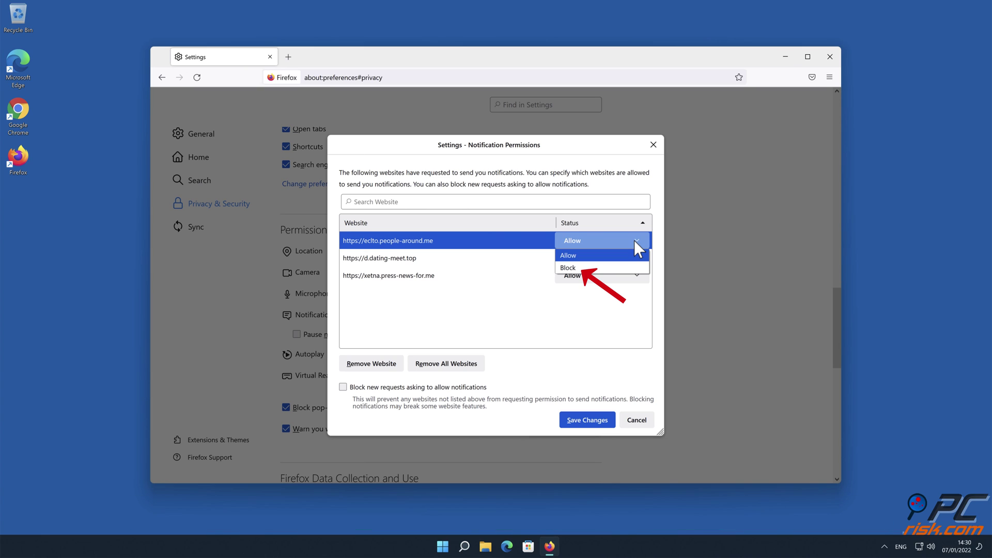
{"action": "left_click", "coordinate": [634, 268]}
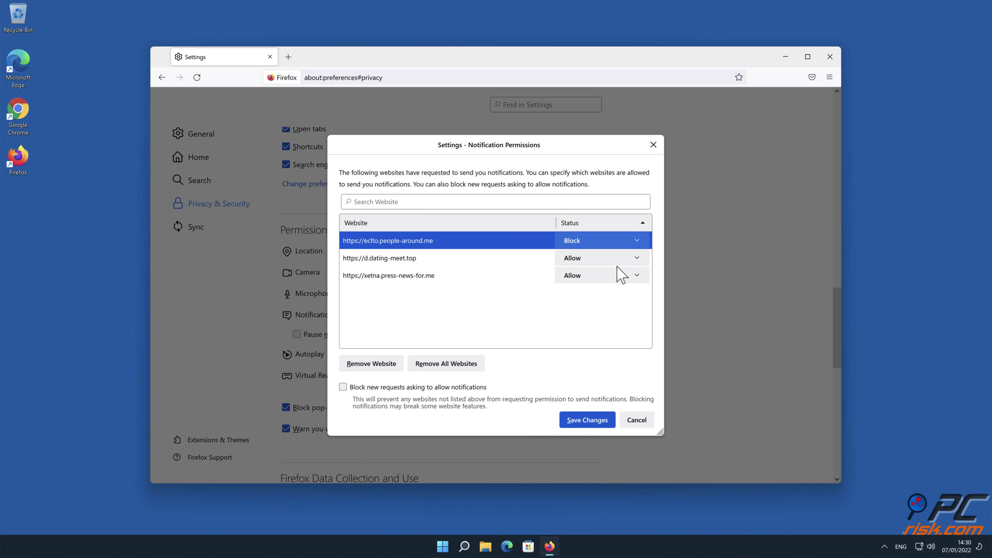